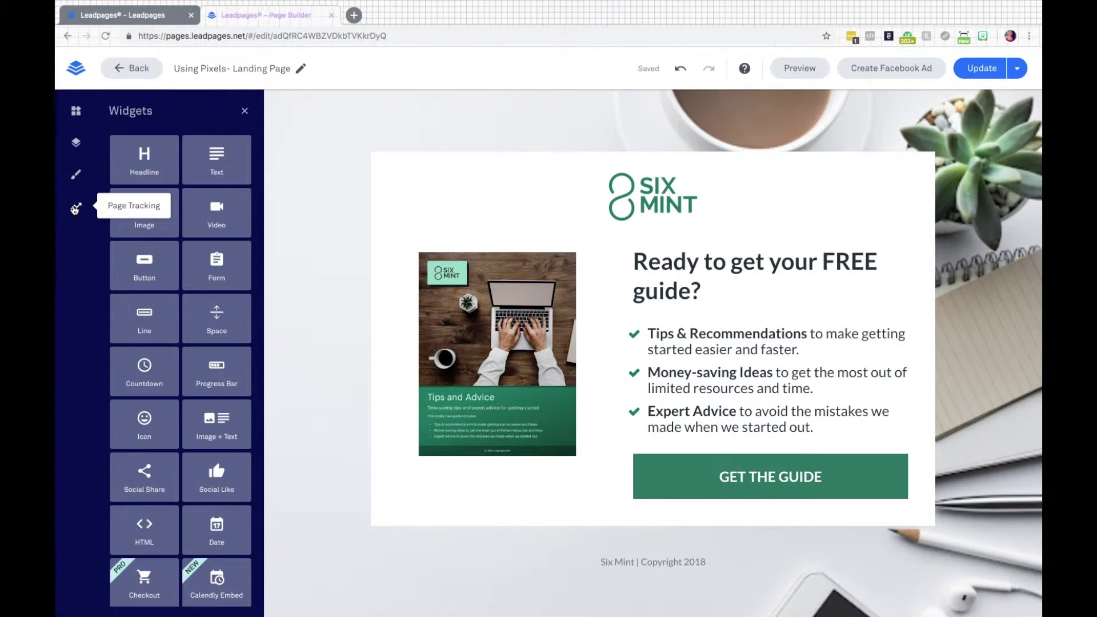
# Step: Review the SEO tab's 'Using Pixel' page title and its empty description and keywords fields
pyautogui.click(75, 209)
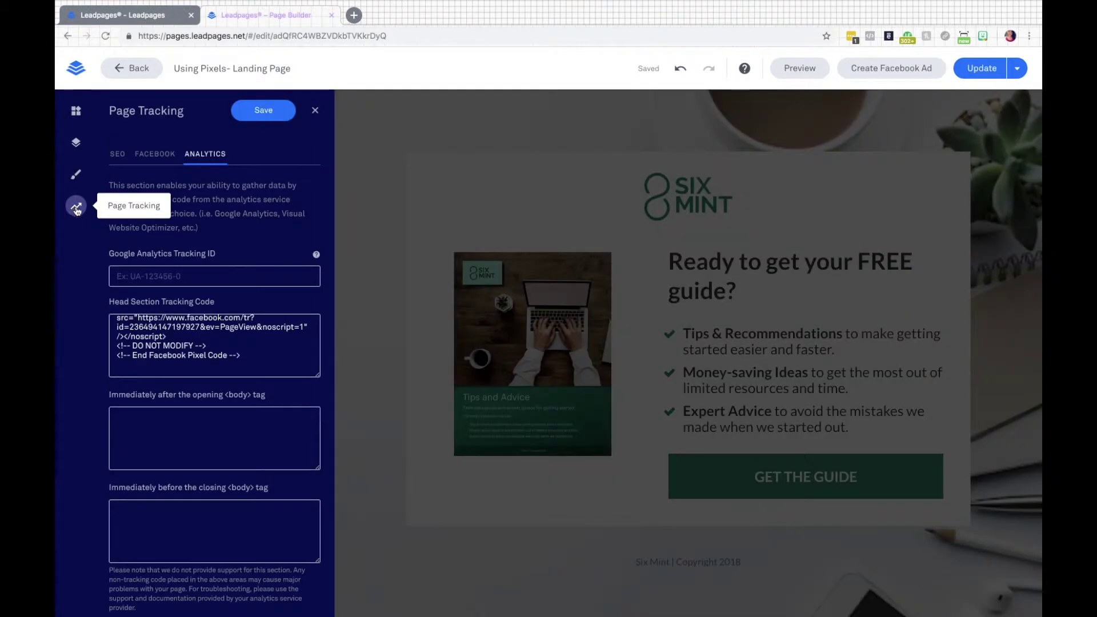
pyautogui.click(117, 154)
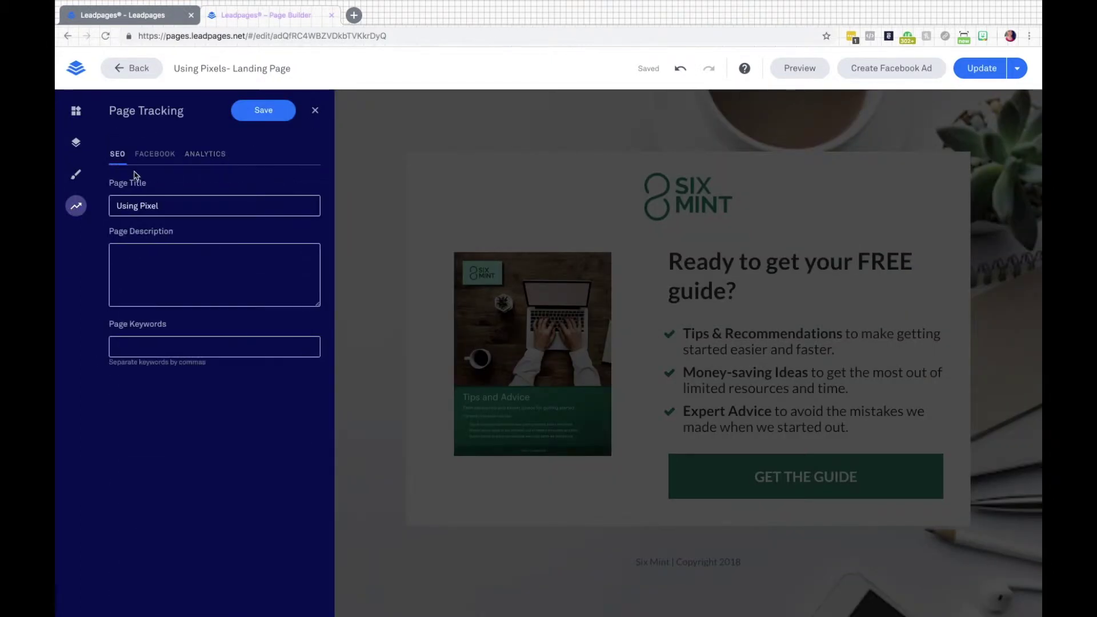
pyautogui.tripleClick(173, 202)
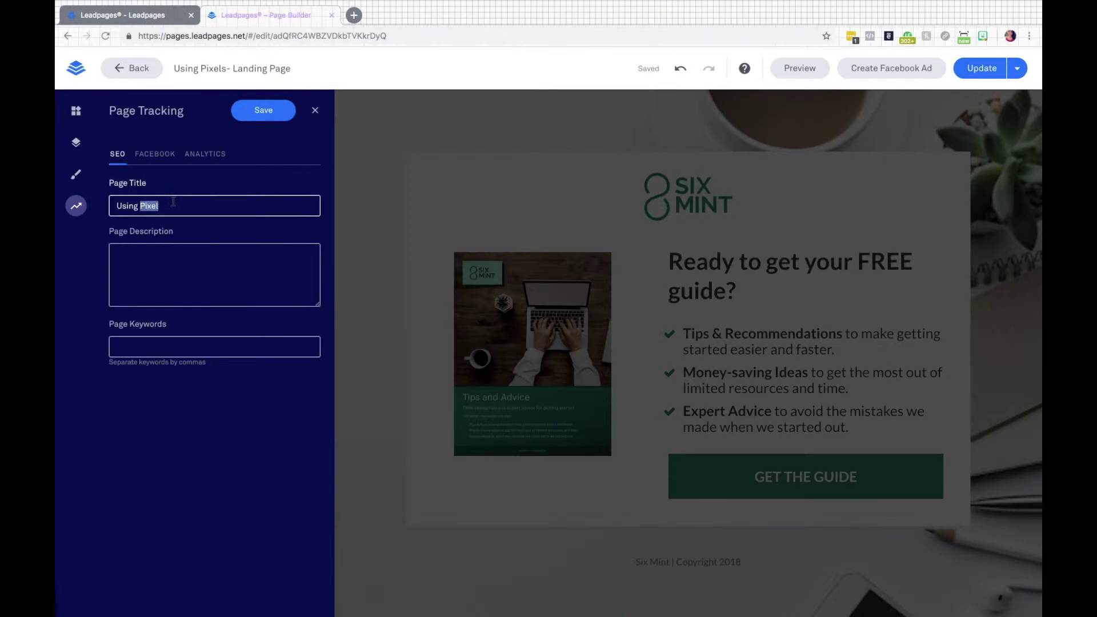
pyautogui.click(177, 261)
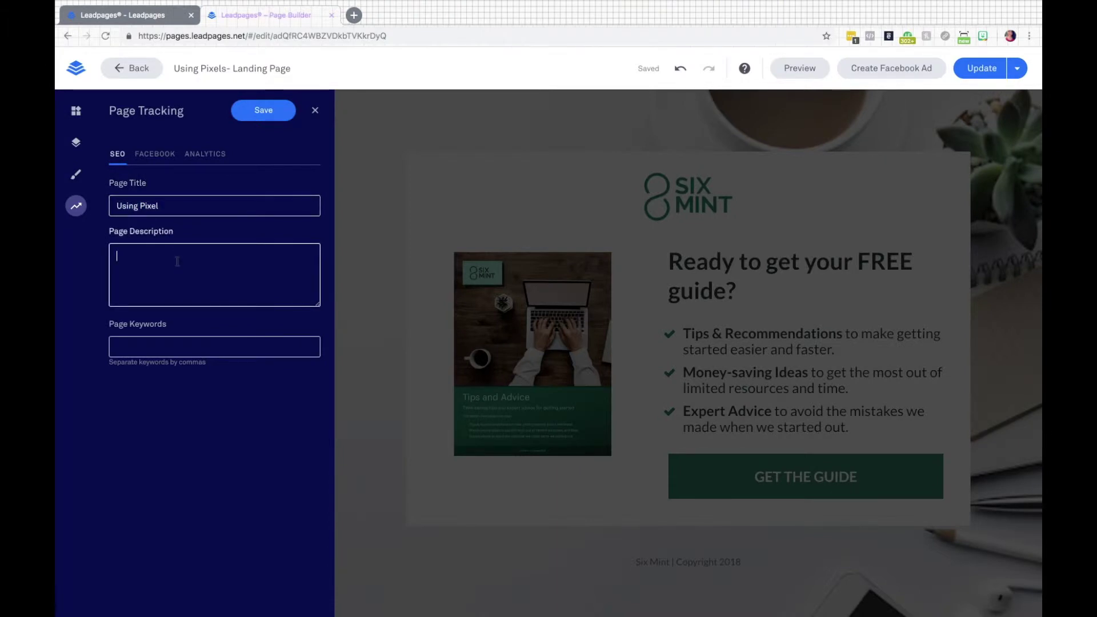
pyautogui.click(175, 341)
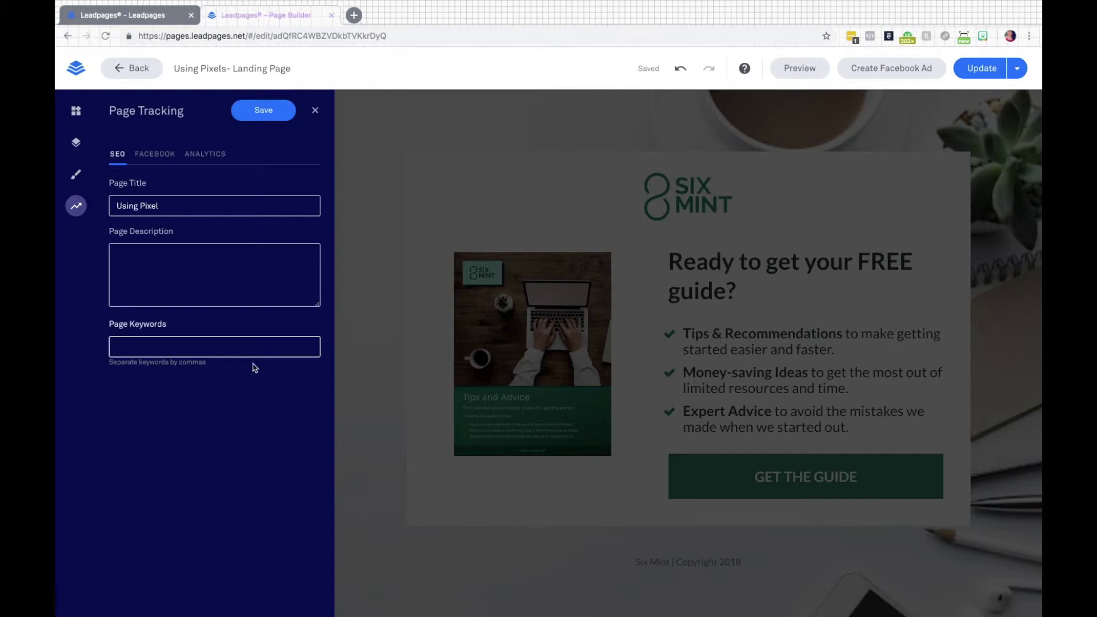
pyautogui.doubleClick(186, 201)
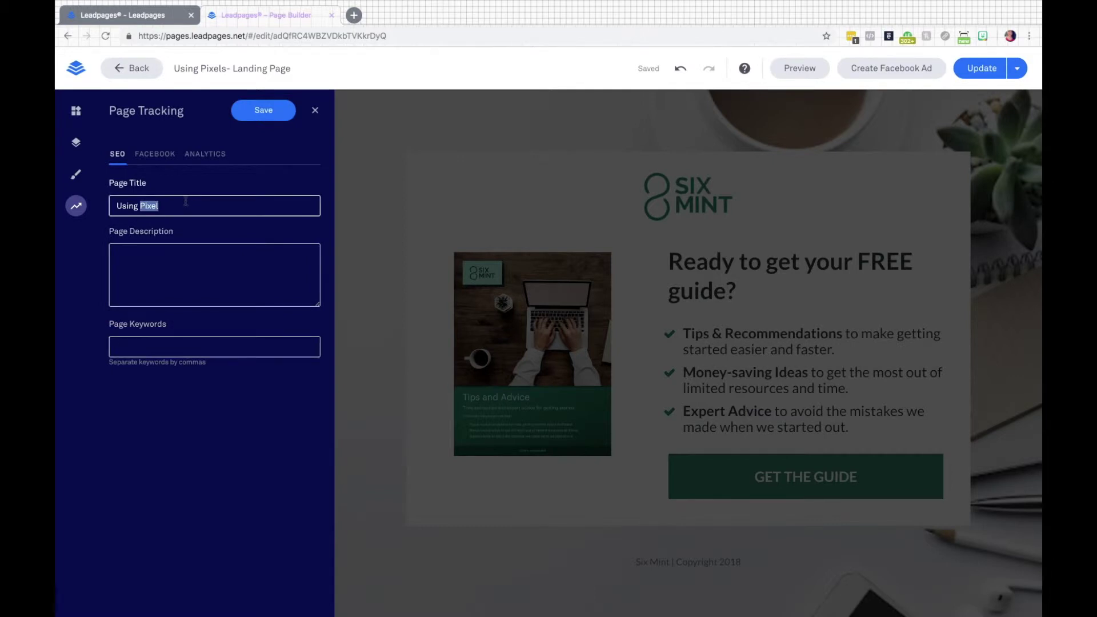
pyautogui.click(186, 201)
# Step: Inspect the empty Facebook Title and Description sharing fields in Page Tracking
pyautogui.click(162, 160)
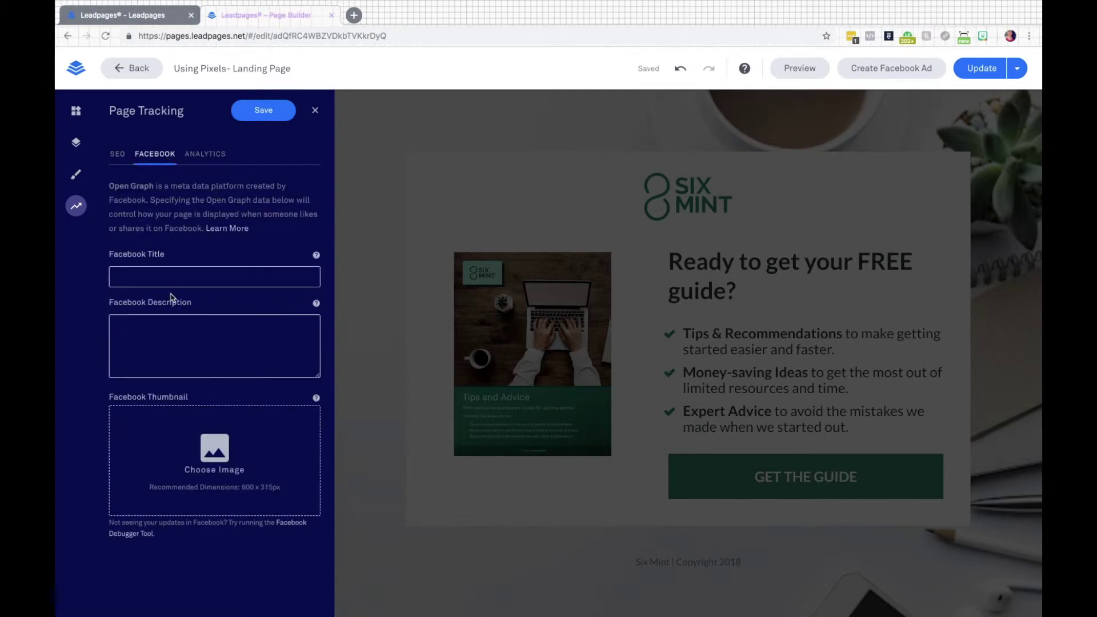
pyautogui.click(170, 275)
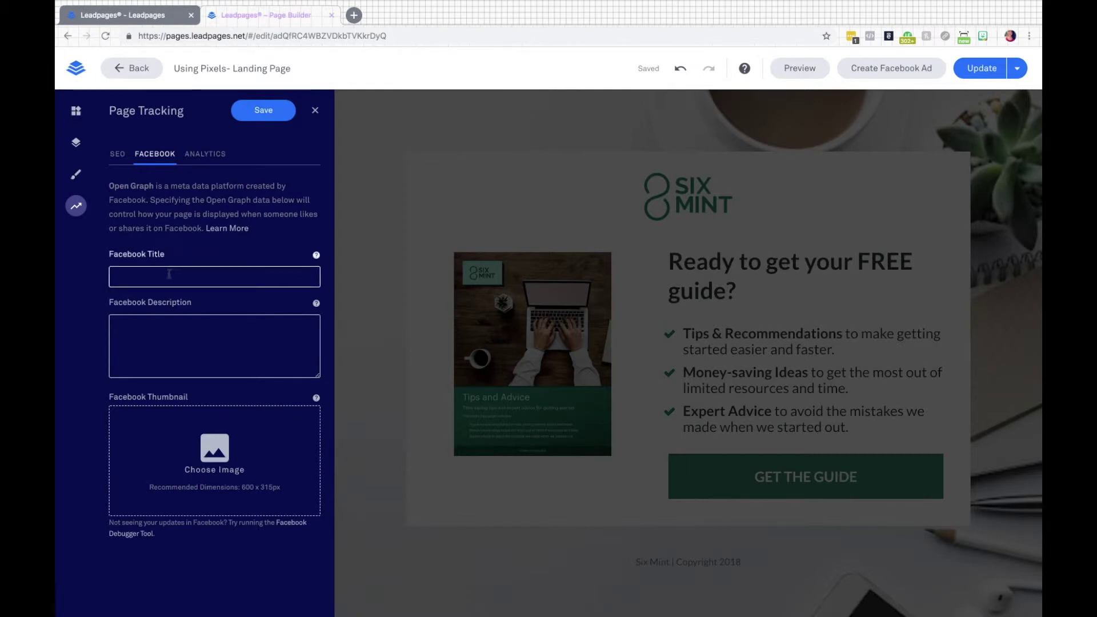
pyautogui.click(177, 318)
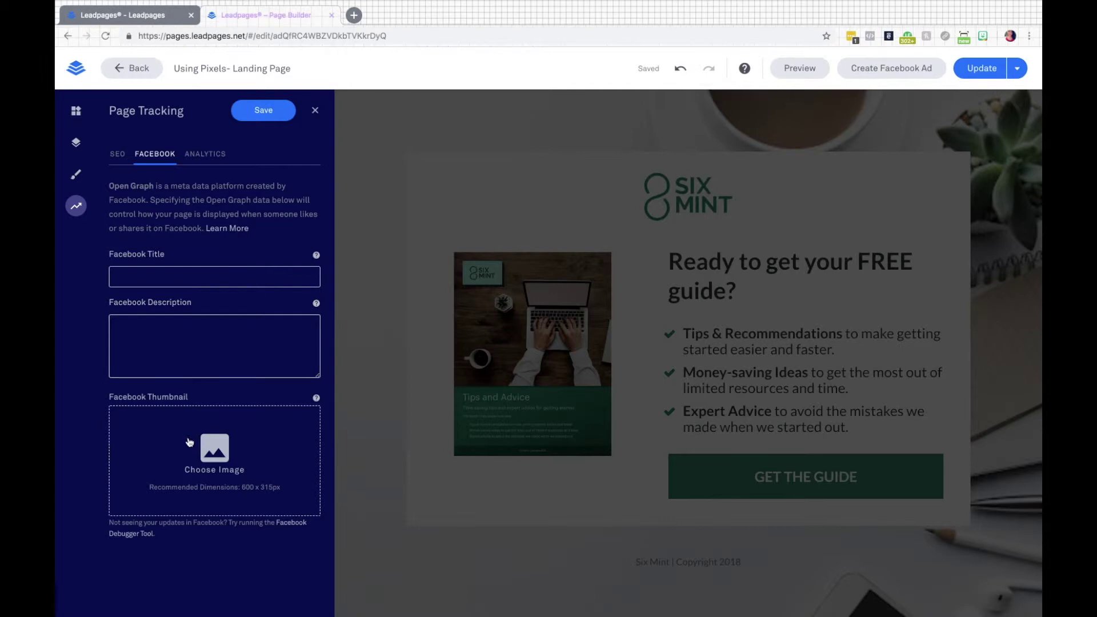
pyautogui.click(196, 278)
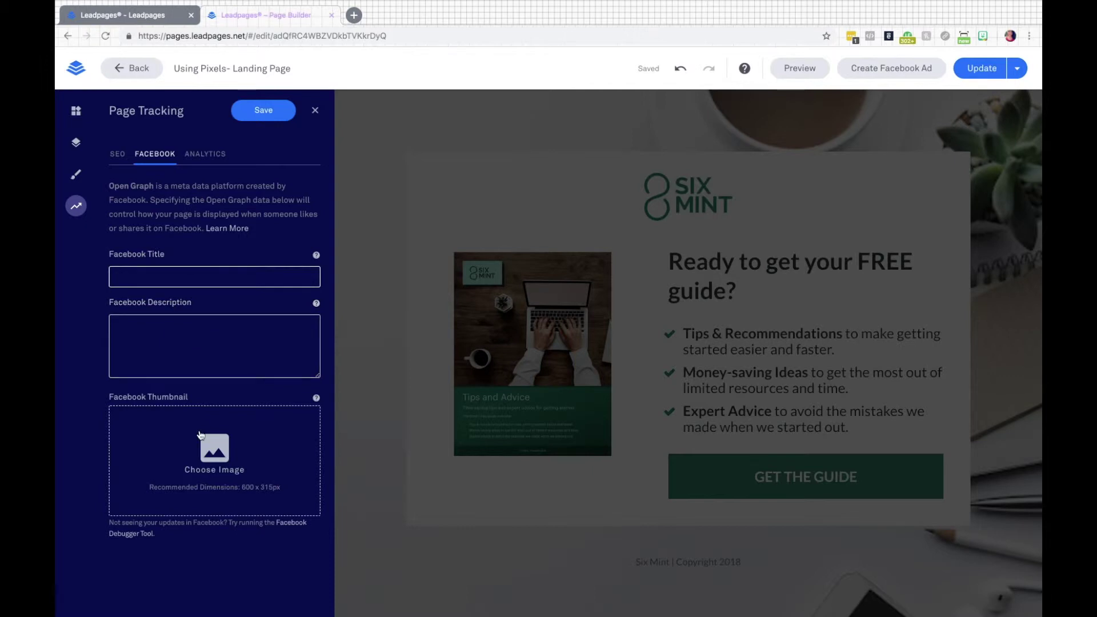
pyautogui.click(207, 153)
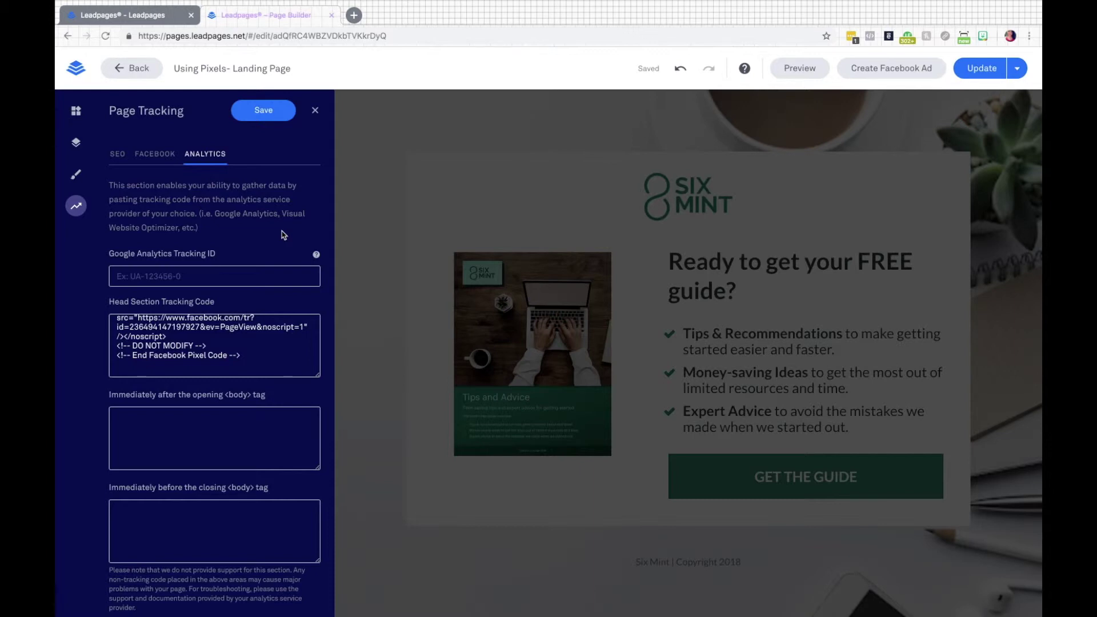
# Step: Save the tracking settings with the Facebook Pixel head-section code, then close the panel
pyautogui.scroll(10, 262, 340)
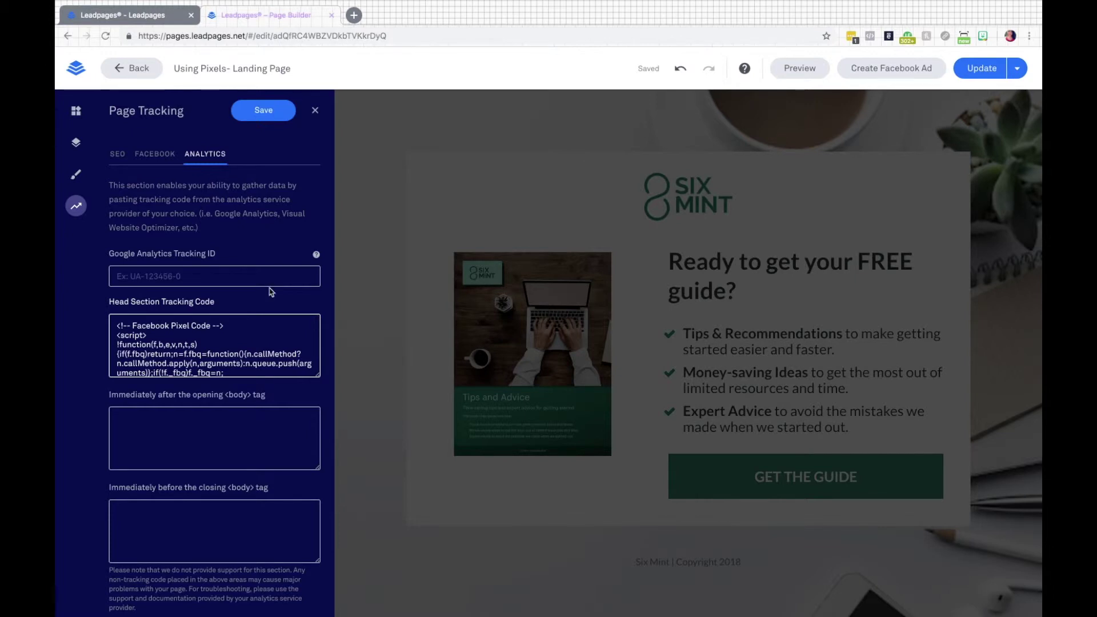
pyautogui.click(266, 115)
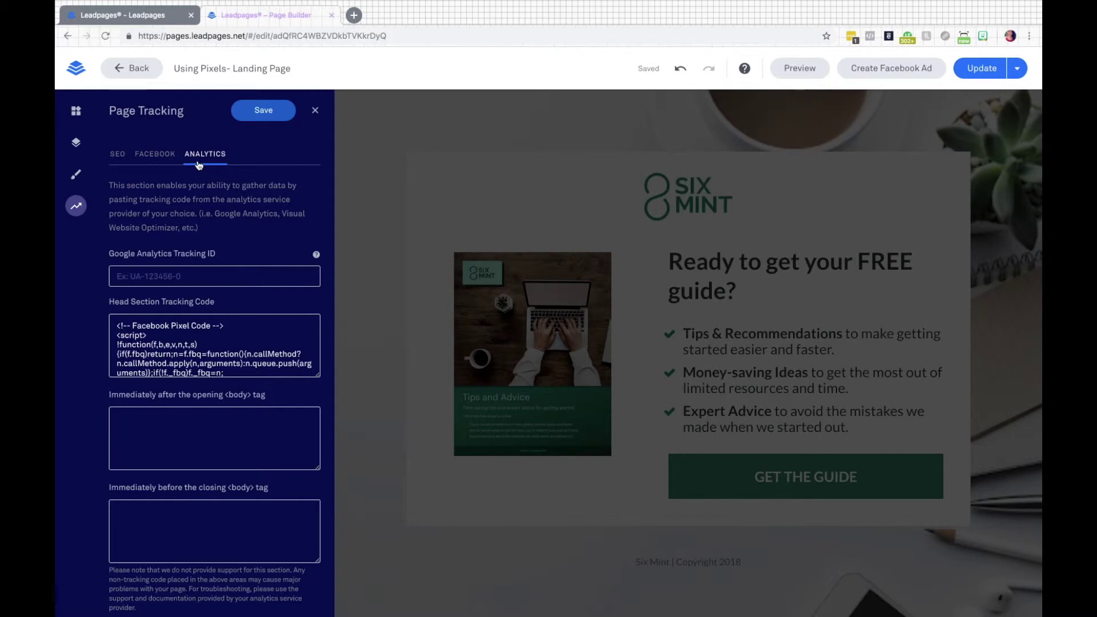
pyautogui.click(315, 110)
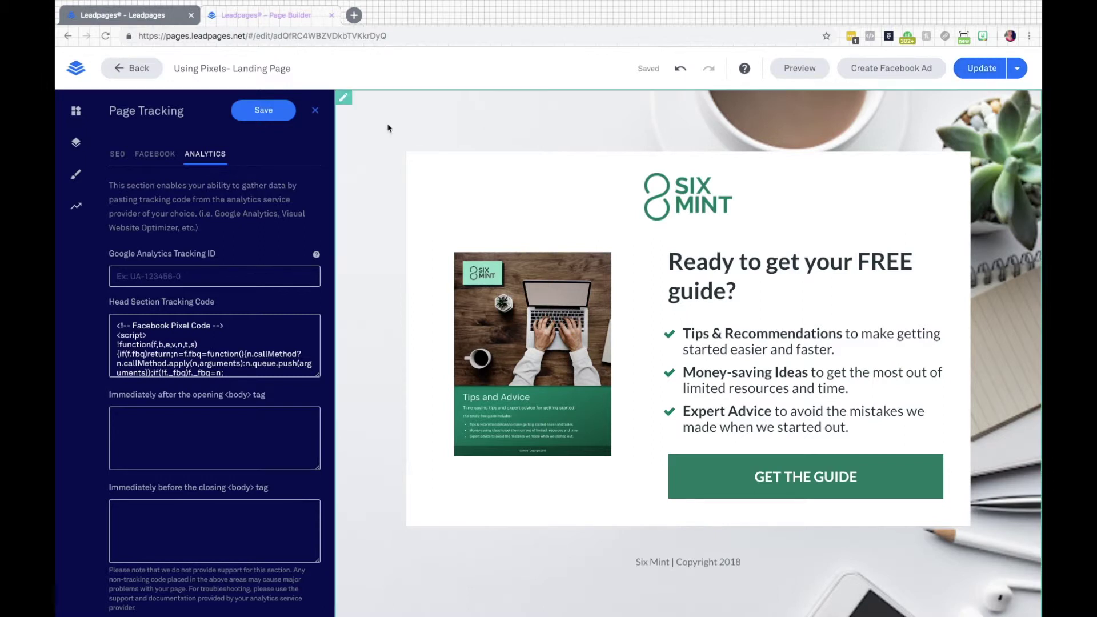
pyautogui.click(76, 111)
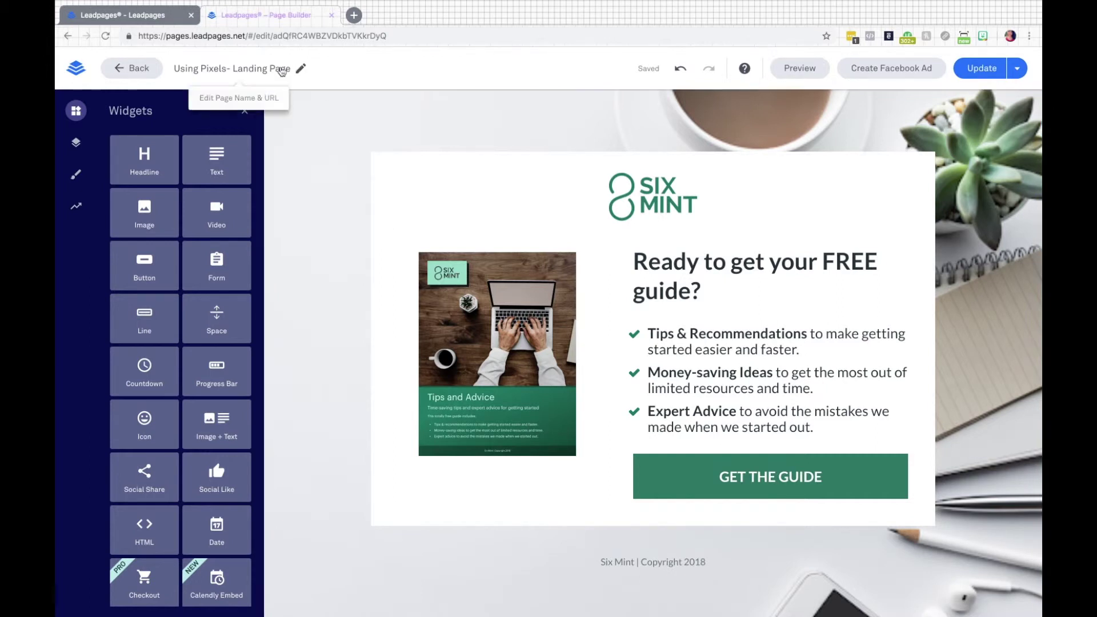
# Step: Rename the page to 'Using Pixels' by removing '- Landing Page' from its name
pyautogui.click(300, 70)
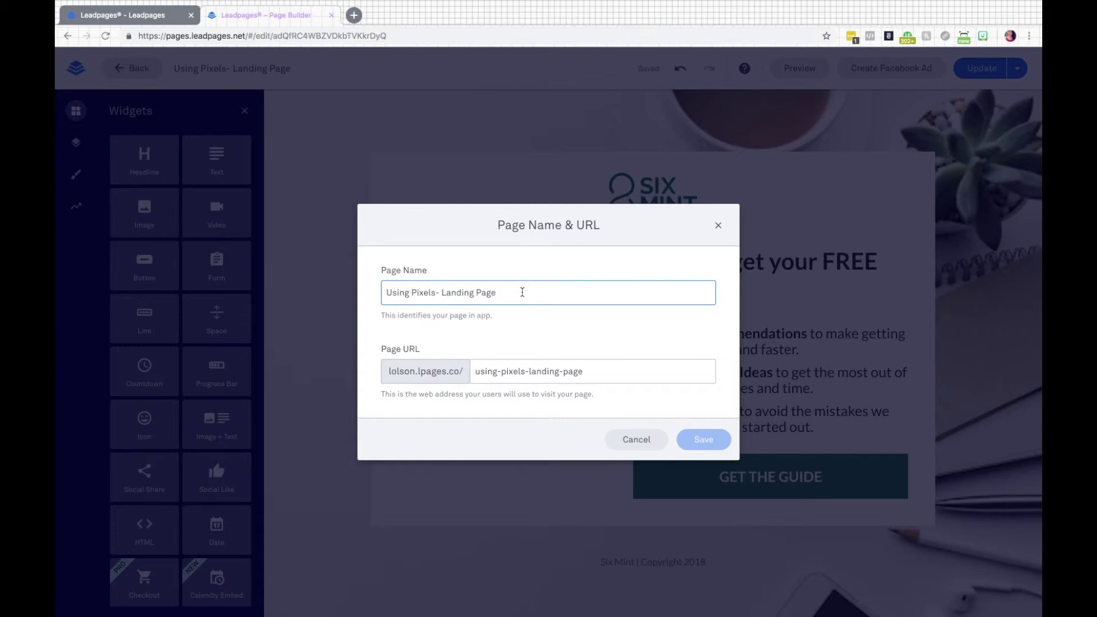
pyautogui.moveTo(522, 292); pyautogui.dragTo(436, 289)
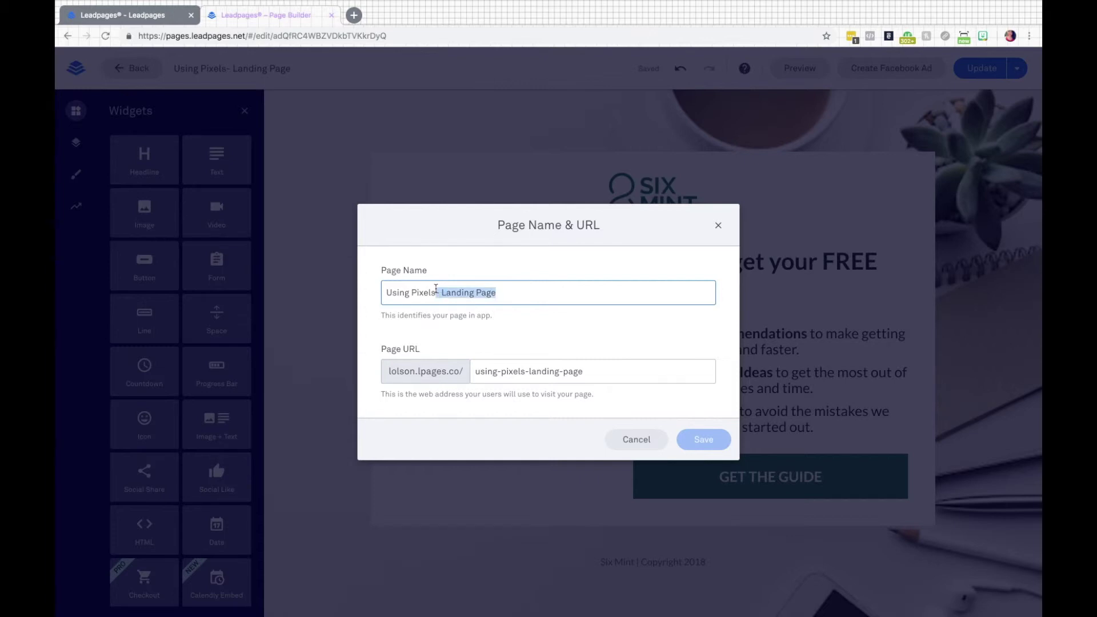
pyautogui.press('BackSpace')
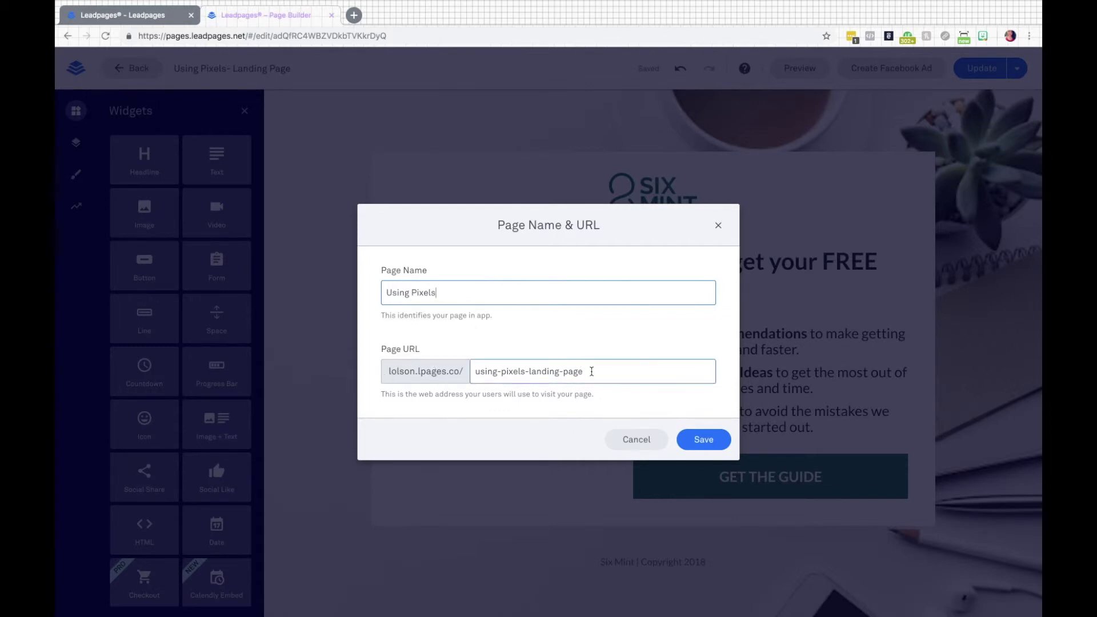
# Step: Shorten the URL slug to 'usingpixels', save, and update the live page
pyautogui.moveTo(592, 372); pyautogui.dragTo(527, 372)
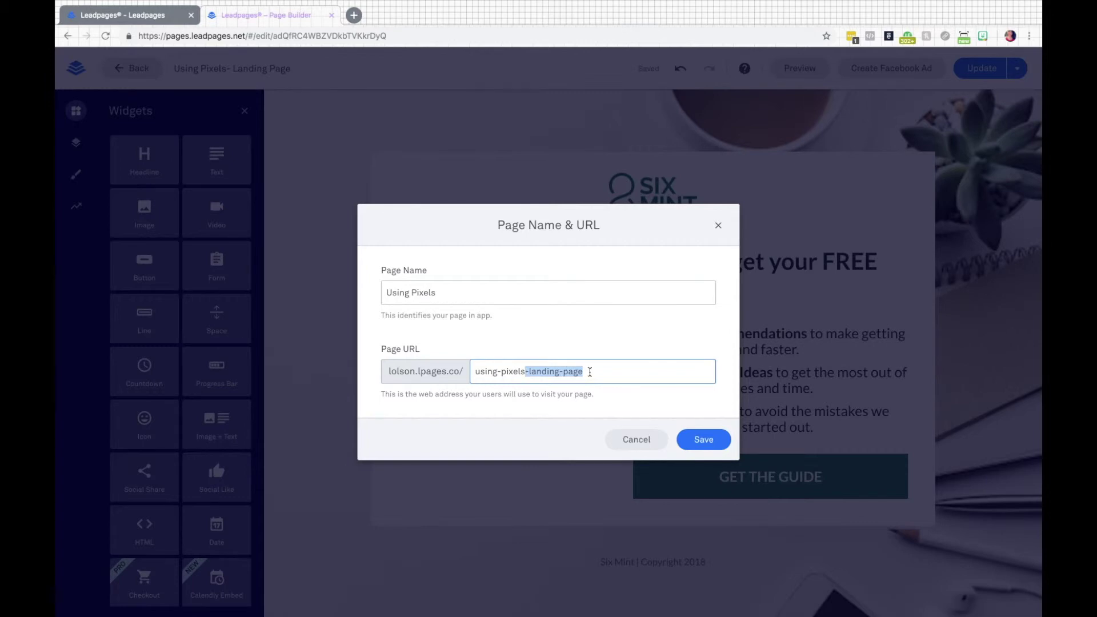
pyautogui.press('BackSpace')
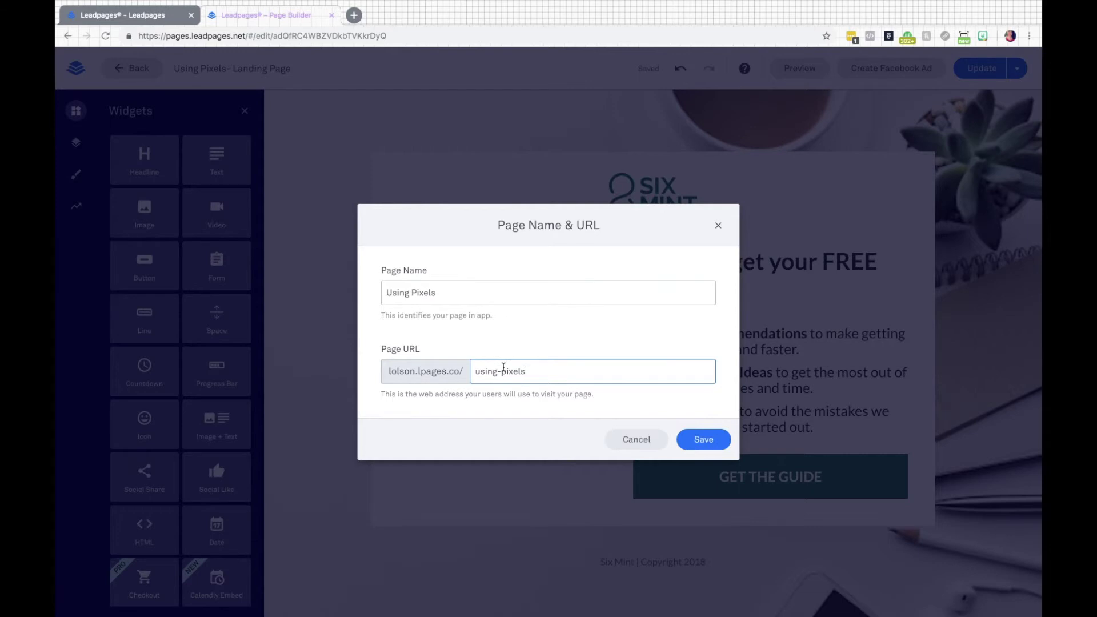
pyautogui.click(502, 371)
pyautogui.press('BackSpace')
pyautogui.click(702, 437)
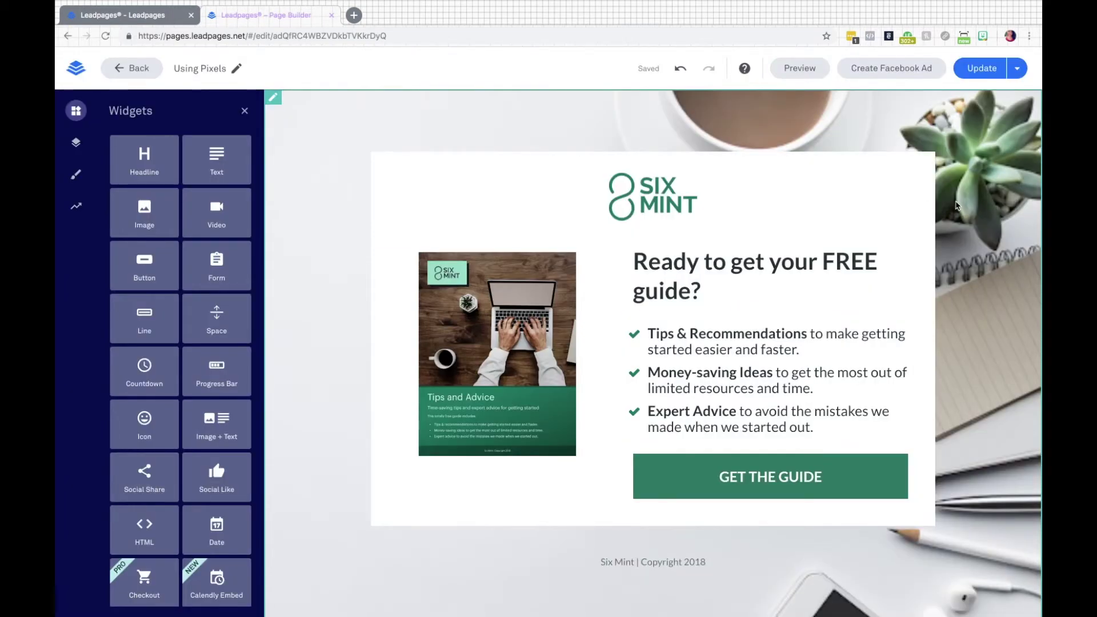
pyautogui.click(977, 71)
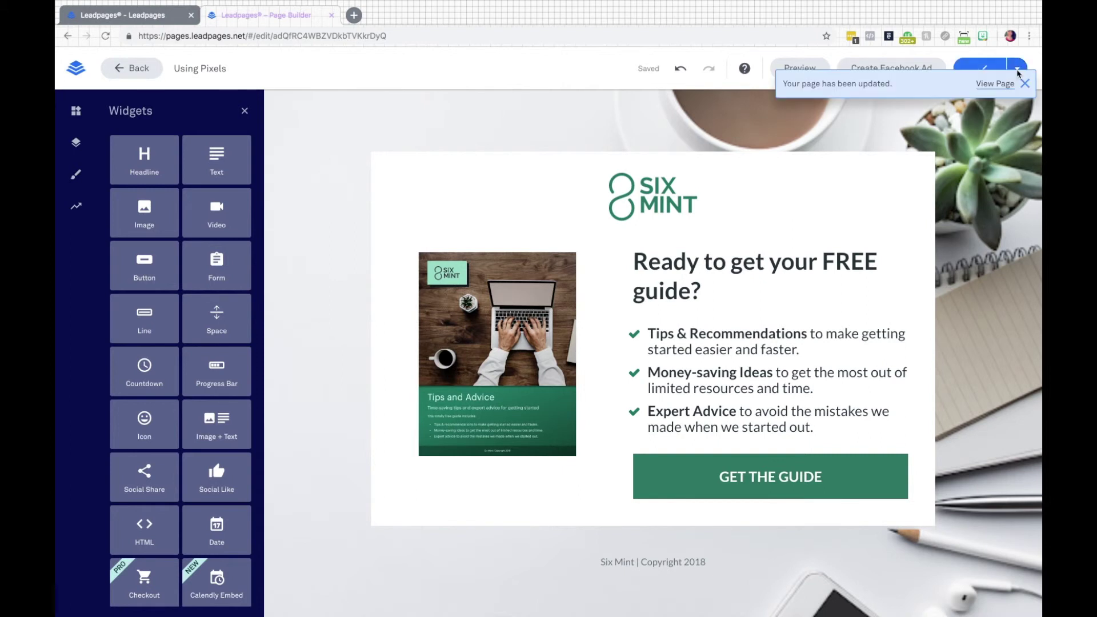
# Step: View the live page at its usingpixels address, then return to the pages list
pyautogui.click(999, 88)
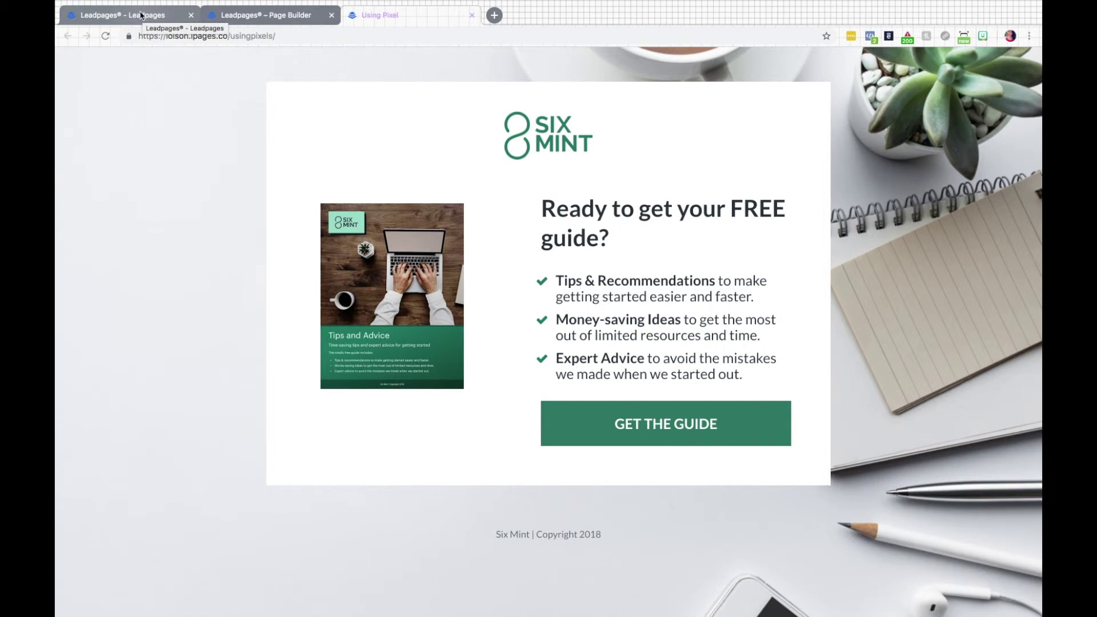
pyautogui.click(141, 16)
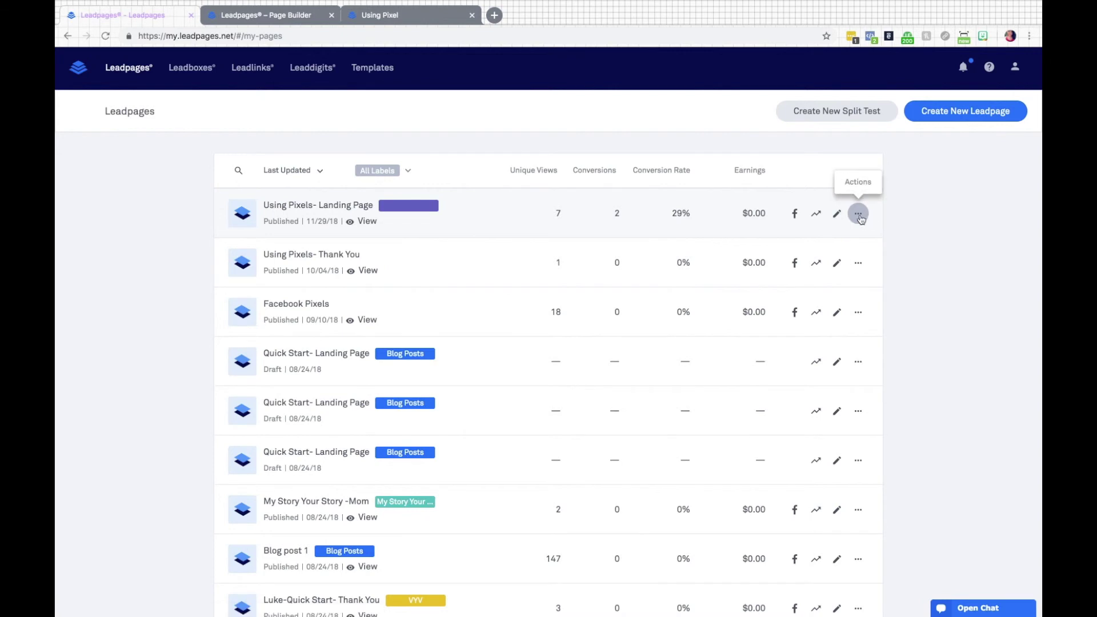
# Step: Open the Rename box for Using Pixels- Landing Page and dismiss it unchanged
pyautogui.click(859, 215)
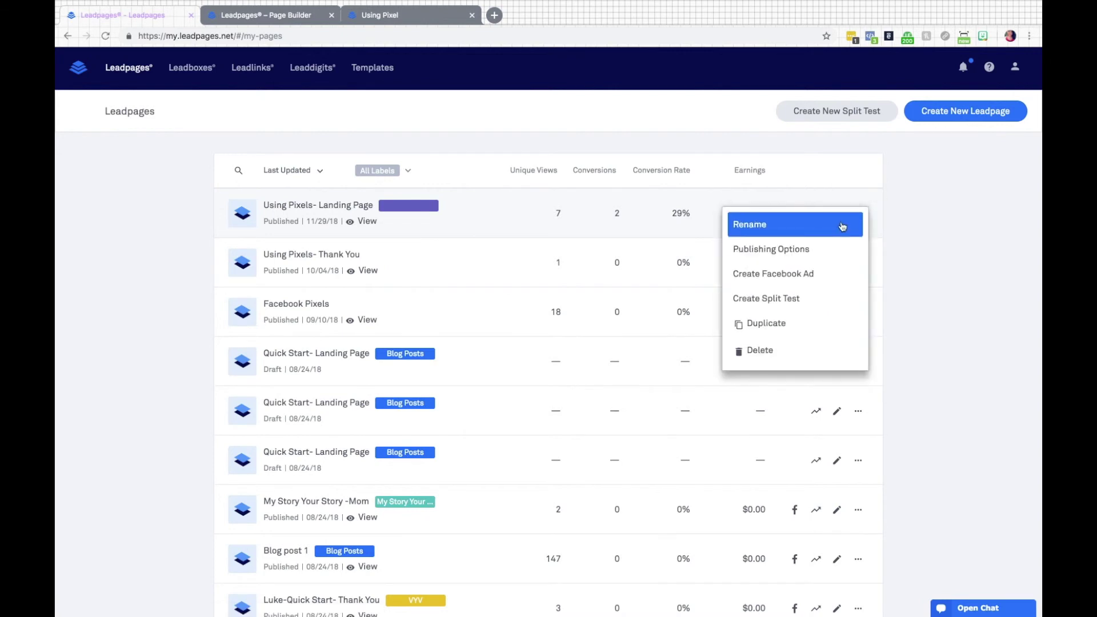
pyautogui.click(842, 224)
pyautogui.click(563, 312)
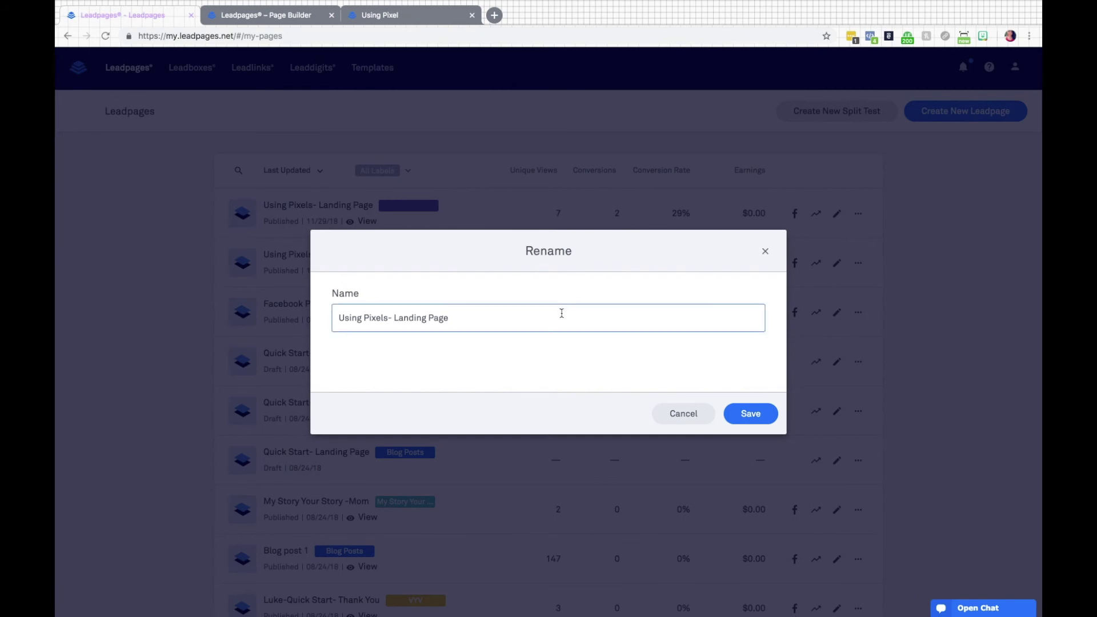
pyautogui.click(765, 251)
# Step: Check the page's slug under Publishing Options > Edit URL, then close without changes
pyautogui.click(857, 215)
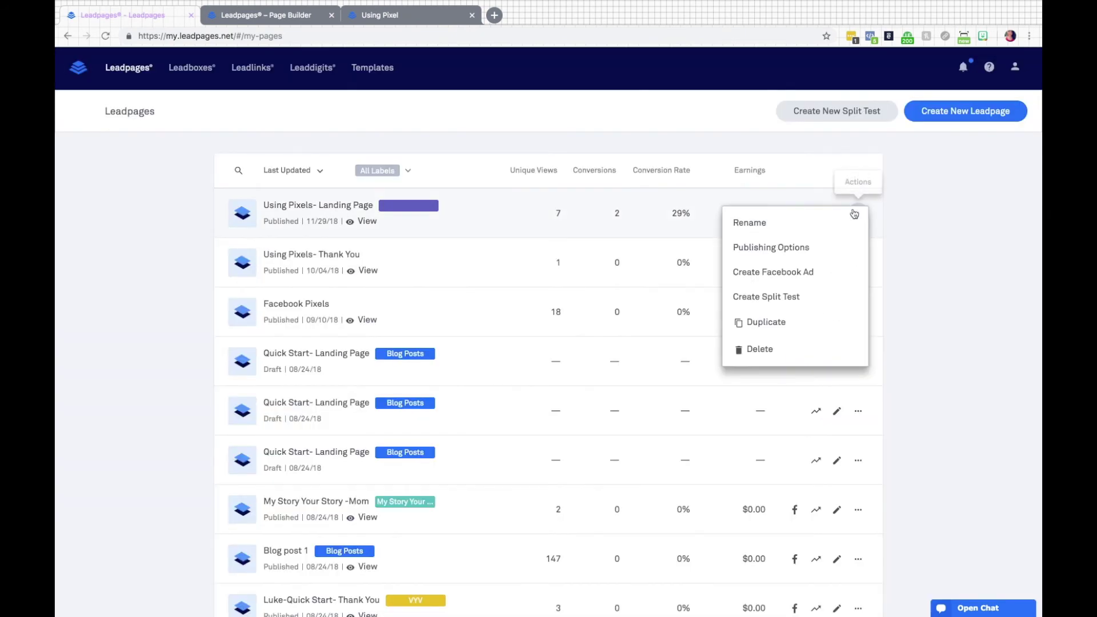
pyautogui.click(836, 259)
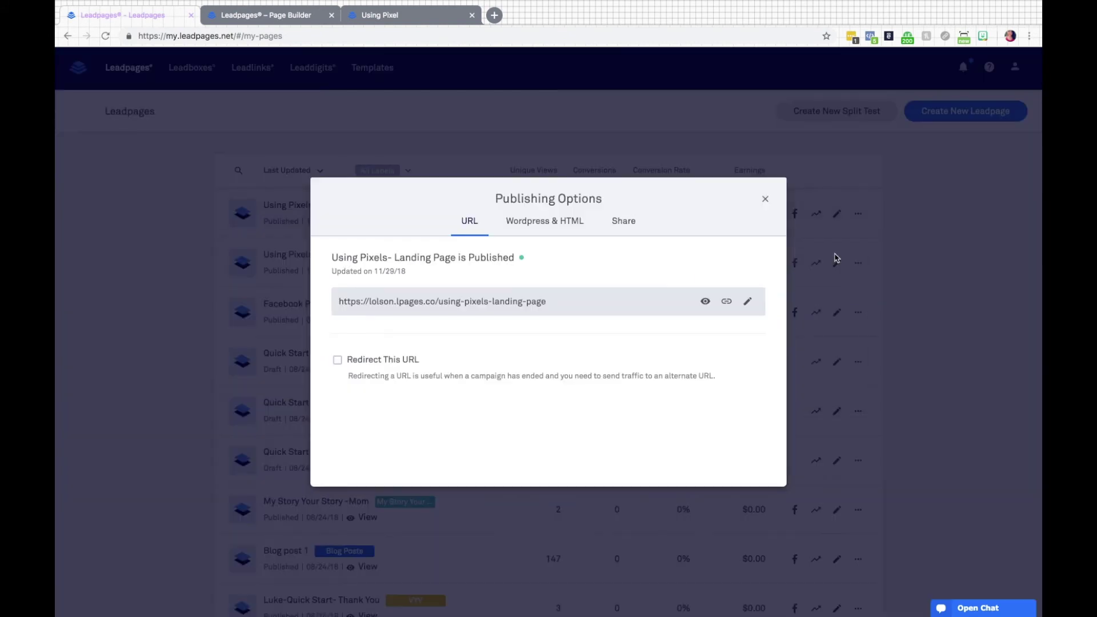
pyautogui.click(749, 302)
pyautogui.click(642, 303)
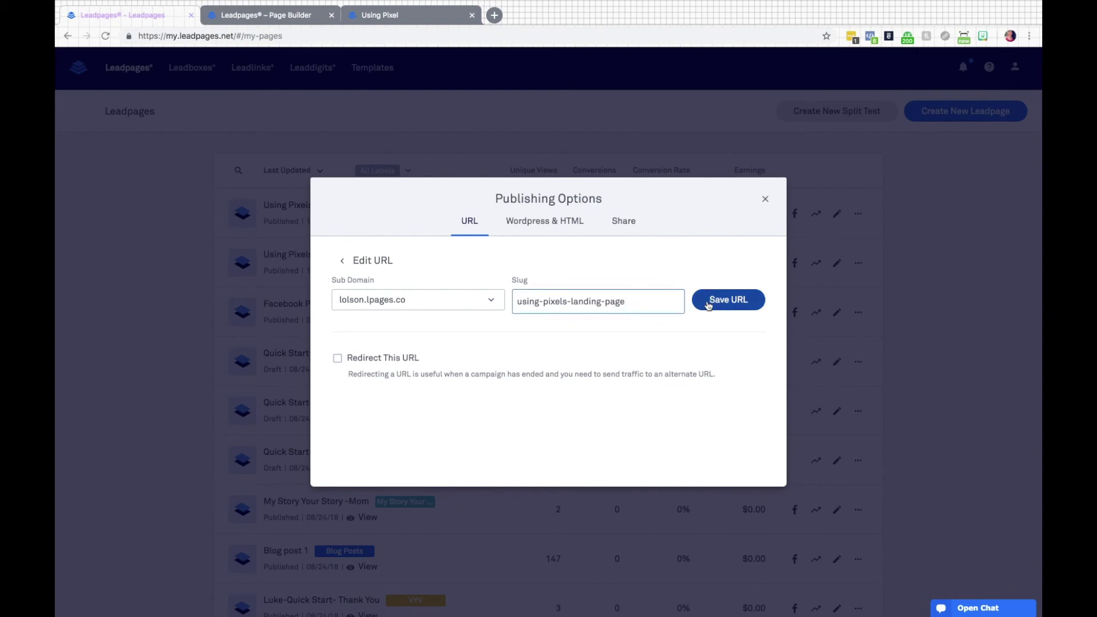
pyautogui.click(765, 200)
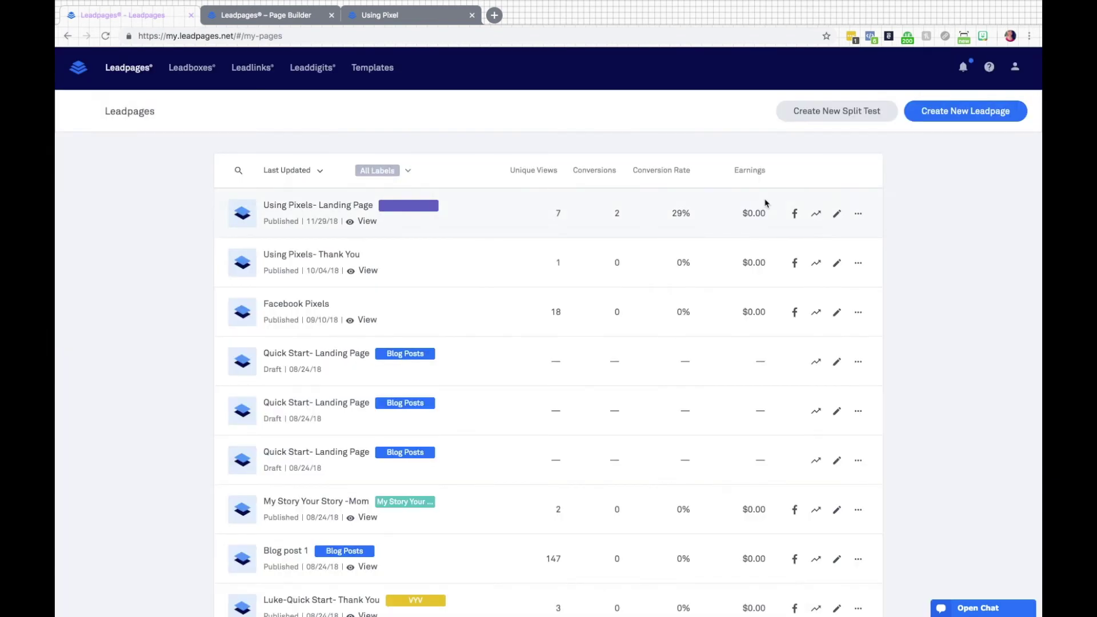